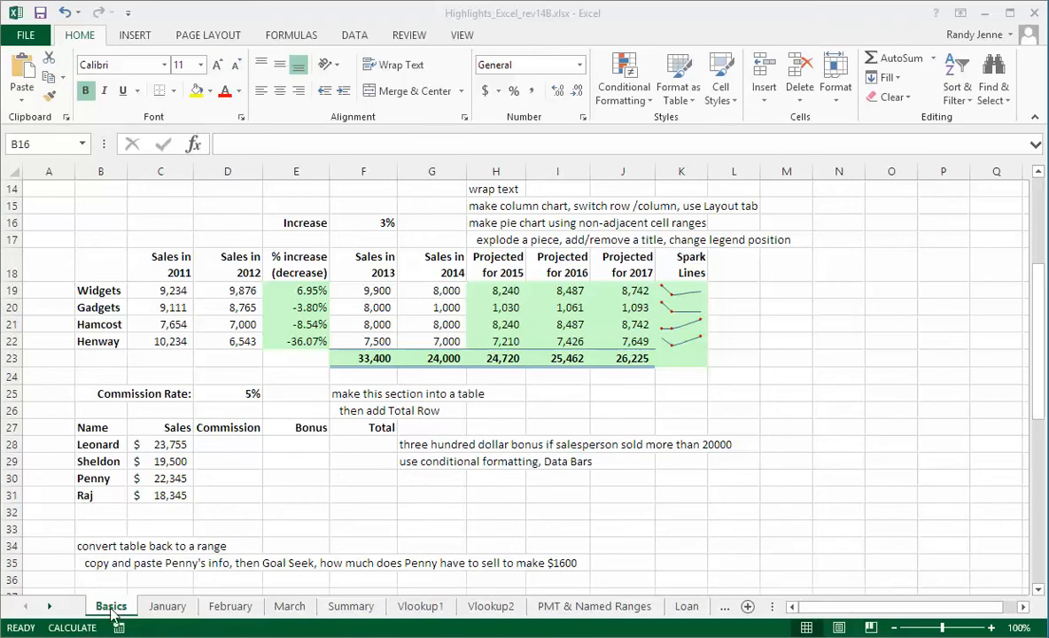
- Insert a basic 2-D pie chart from the non-adjacent ranges B18:B22 and F18:F22, the product names and Sales in 2013
click(101, 262)
drag(101, 272, 108, 345)
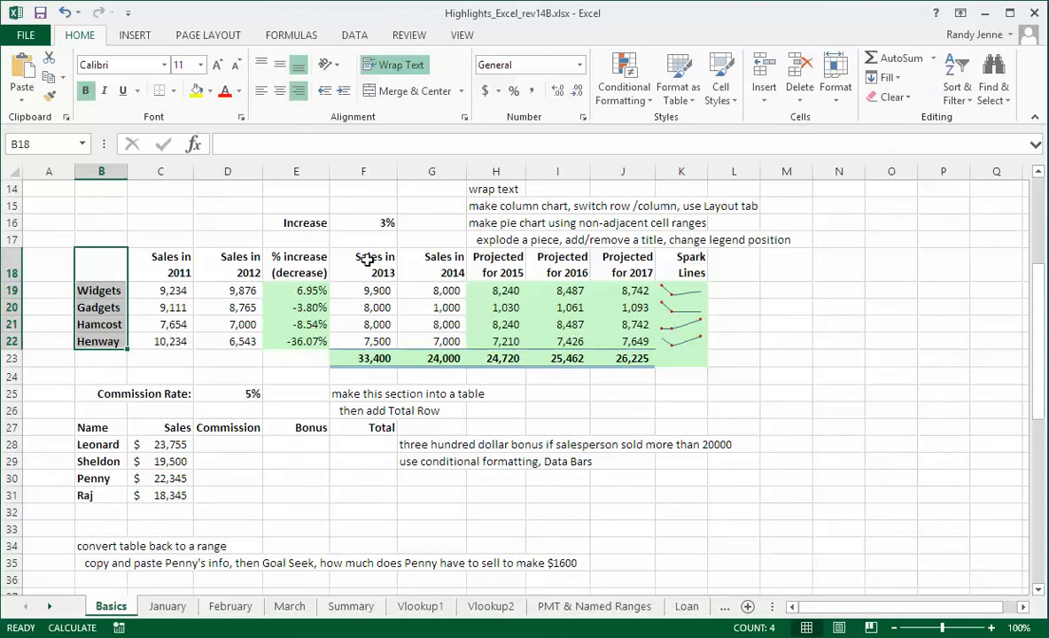
drag(367, 259, 366, 333)
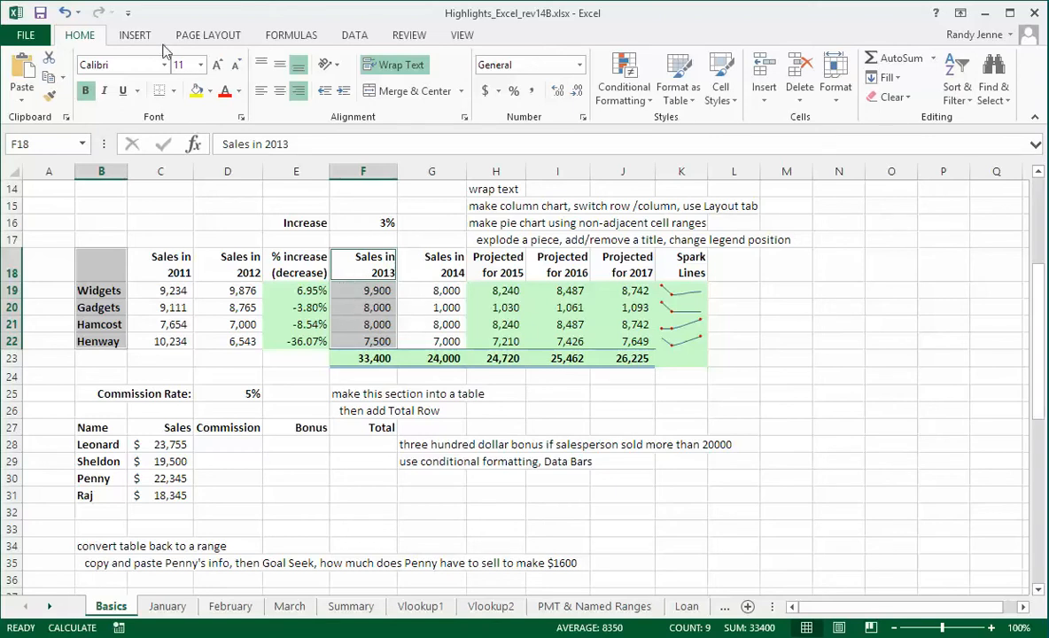
click(133, 36)
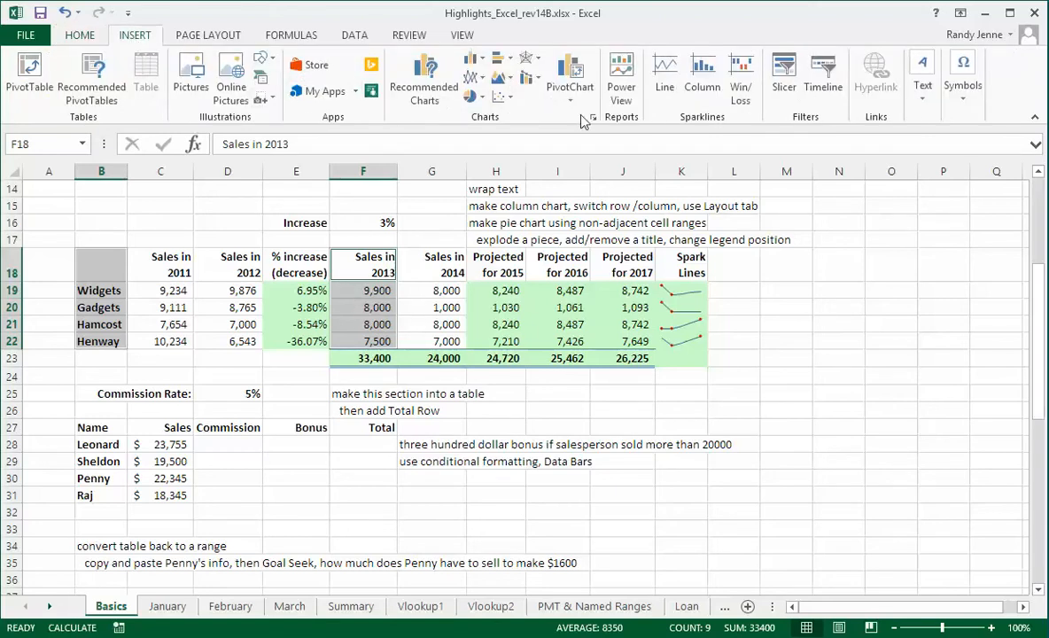
click(473, 96)
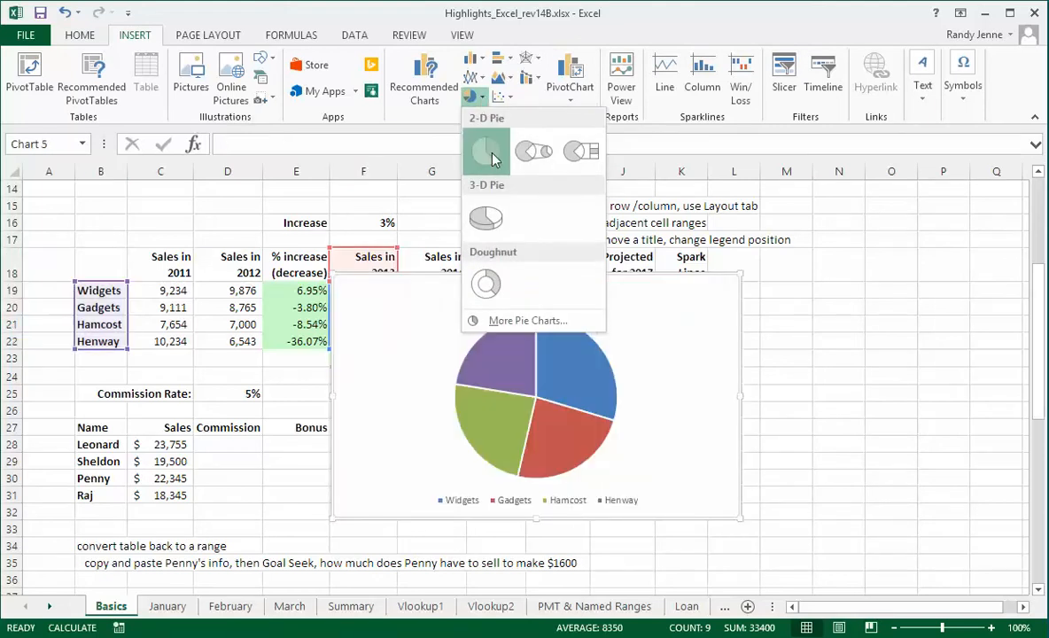
click(485, 149)
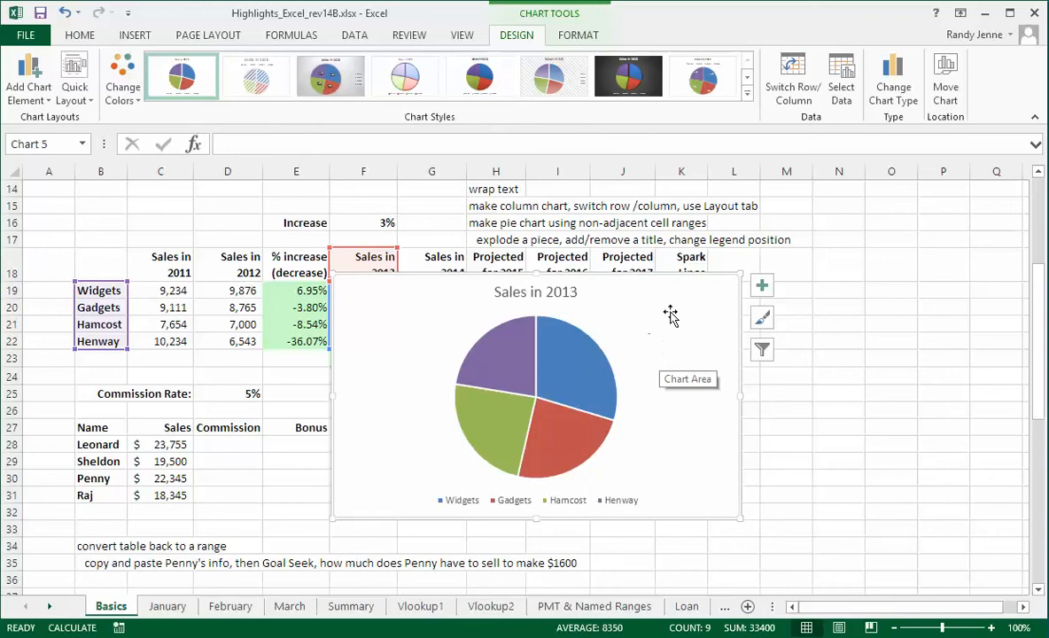
- Apply the chart style with the black background to the pie chart and add data labels in the Center position
click(629, 77)
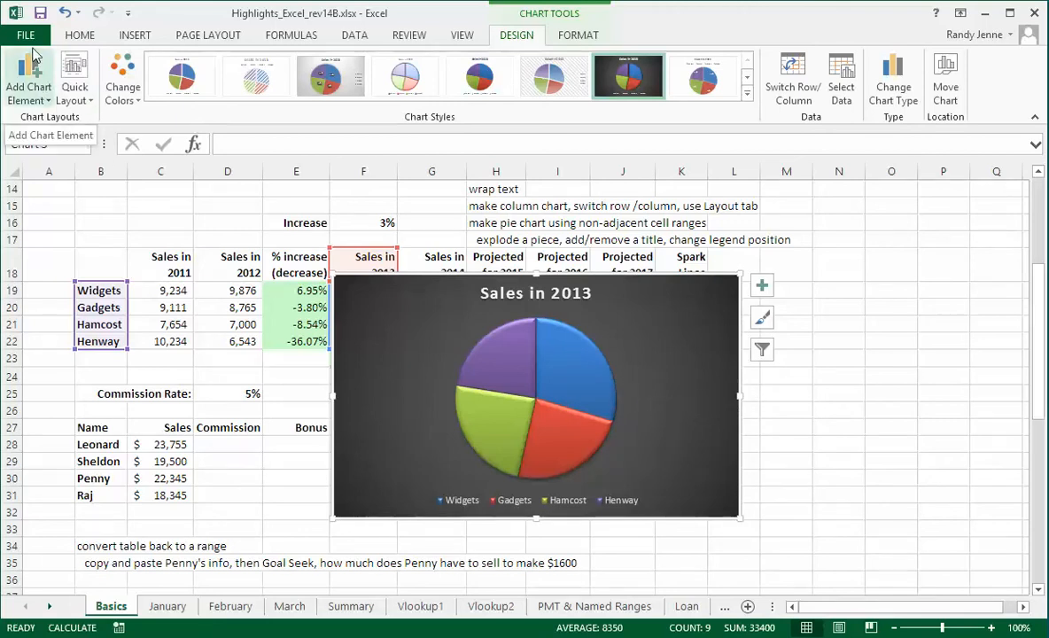
click(48, 103)
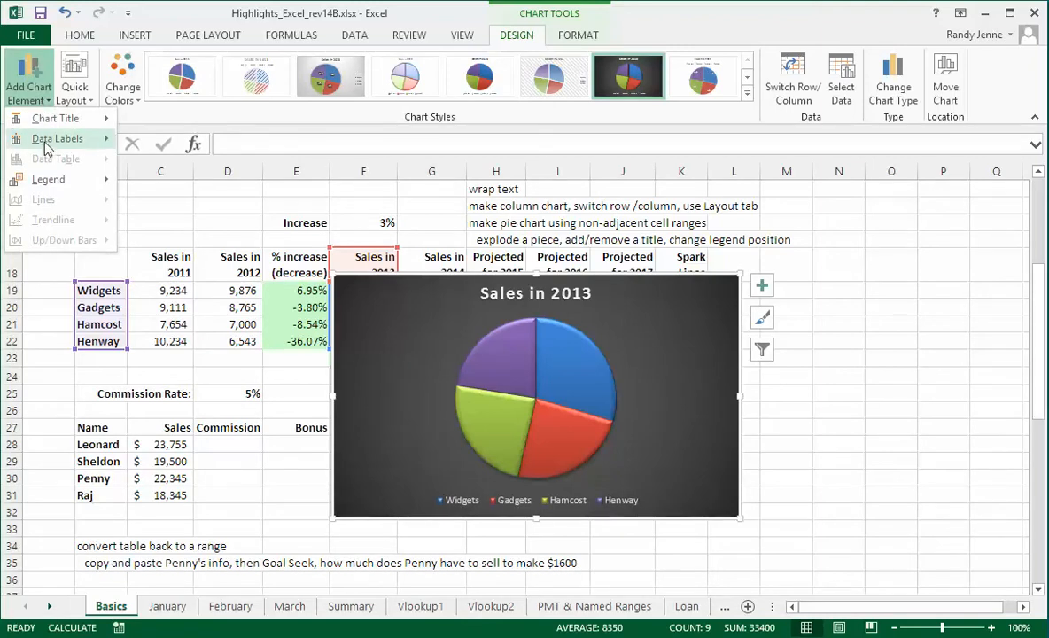
mouse_move(58, 140)
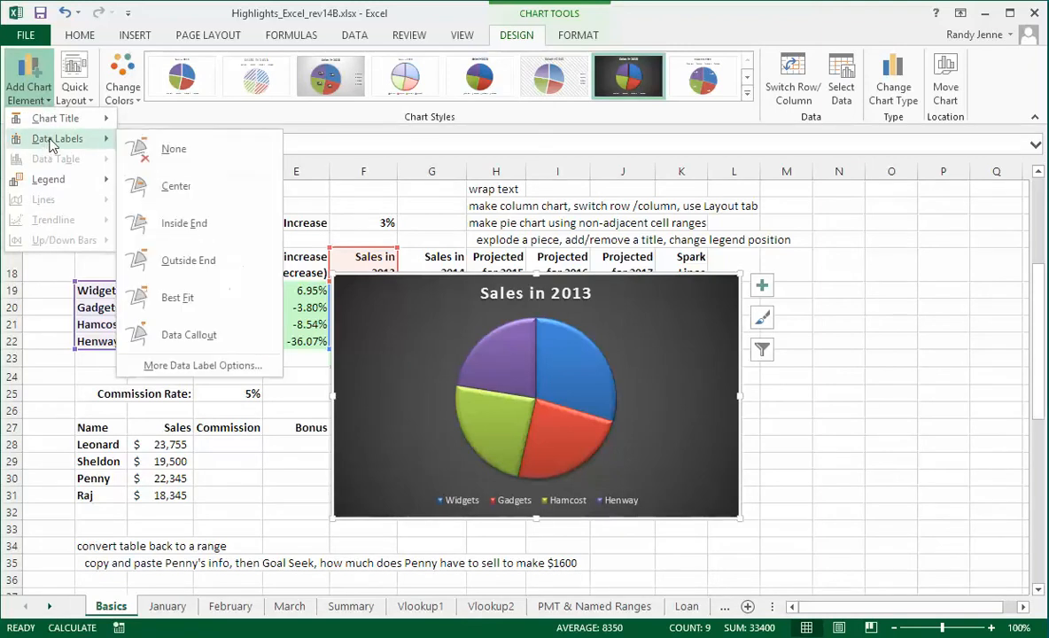
click(178, 189)
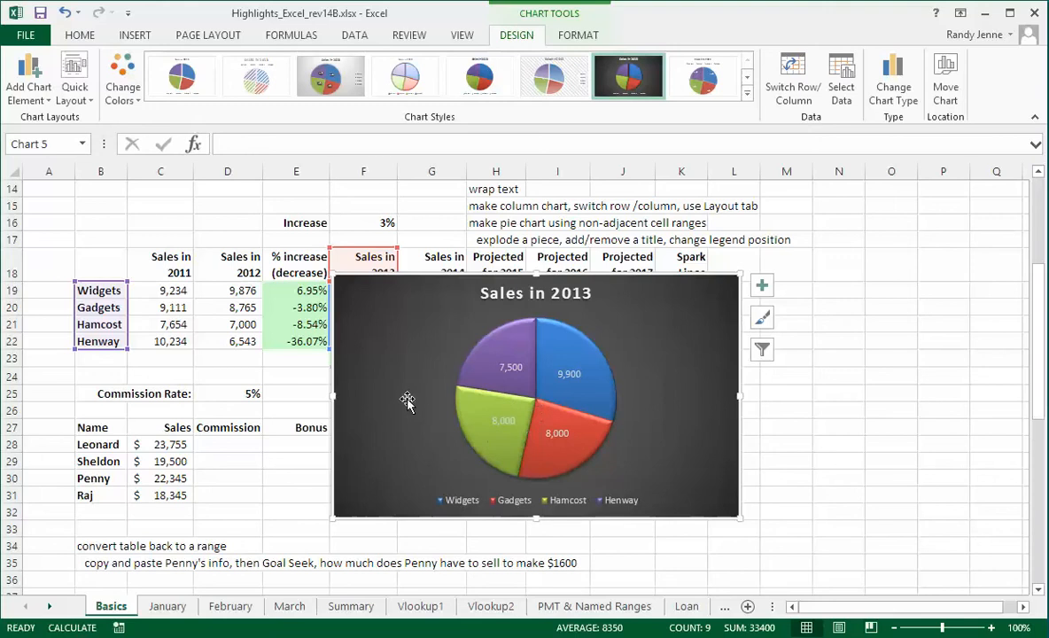
- Make the pie's data labels show the category name and percentage instead of the value
click(50, 105)
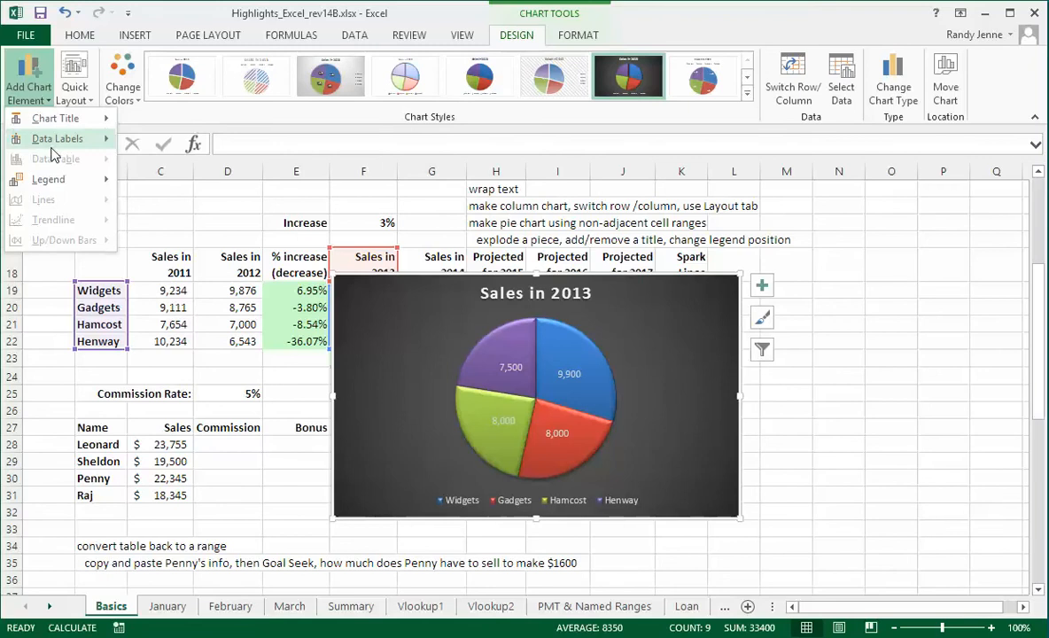
mouse_move(71, 137)
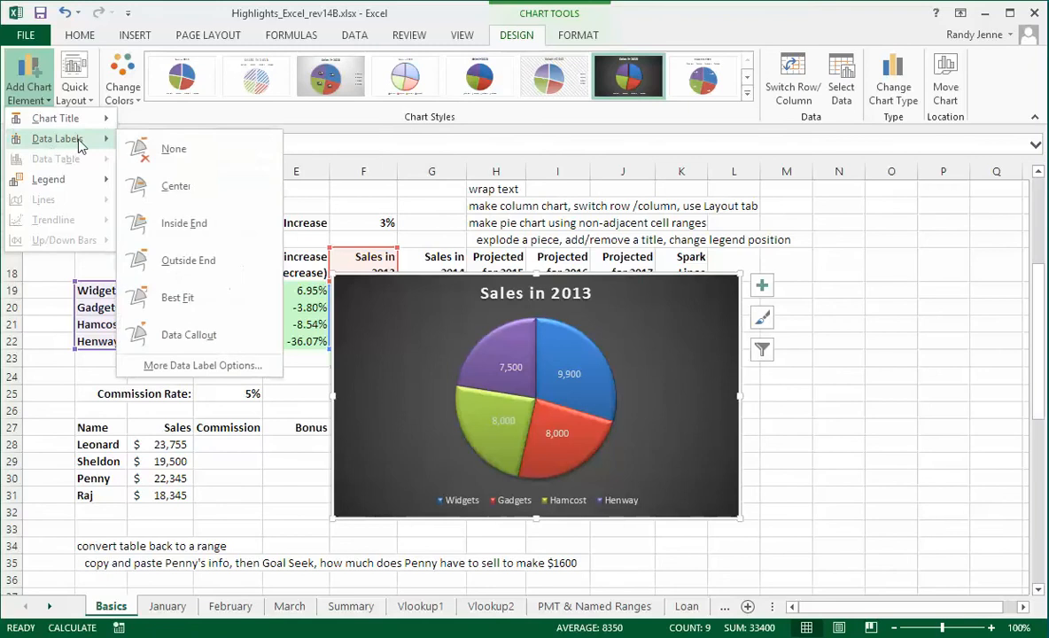
click(202, 366)
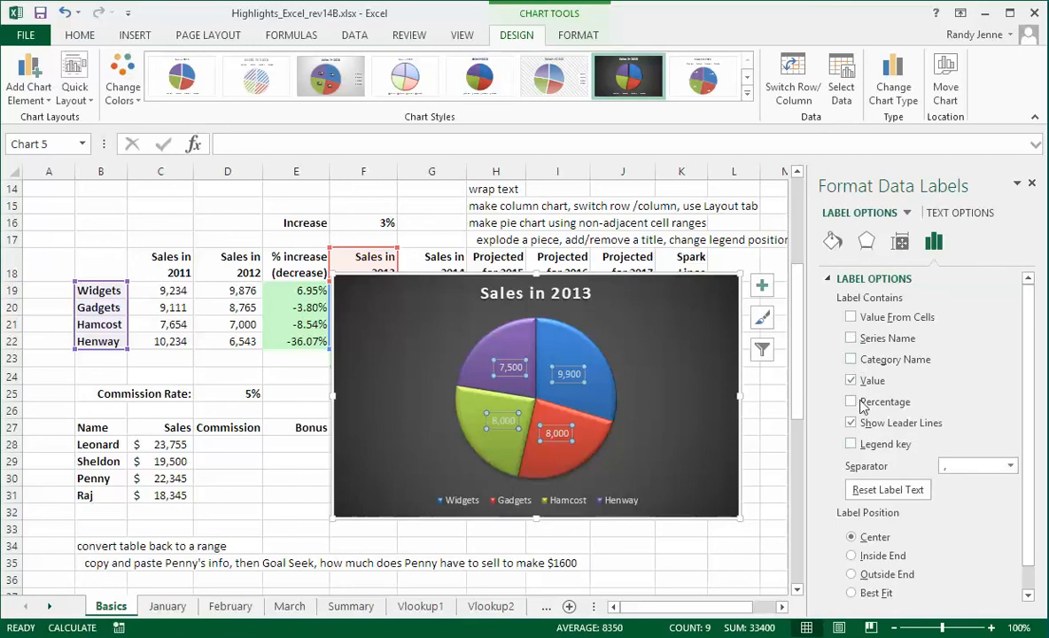
click(852, 381)
click(851, 382)
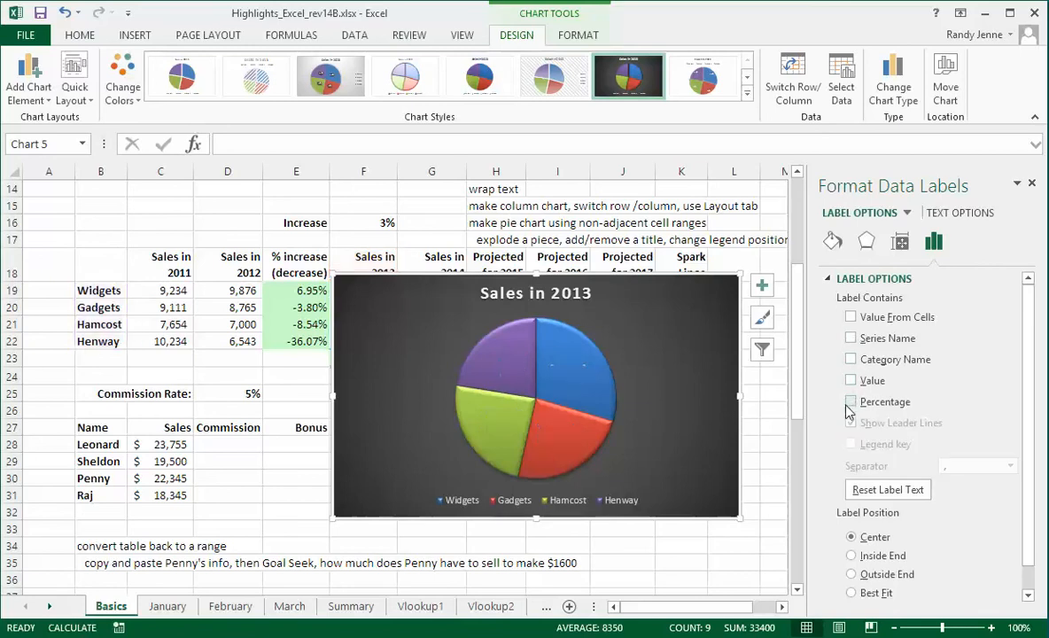
click(852, 402)
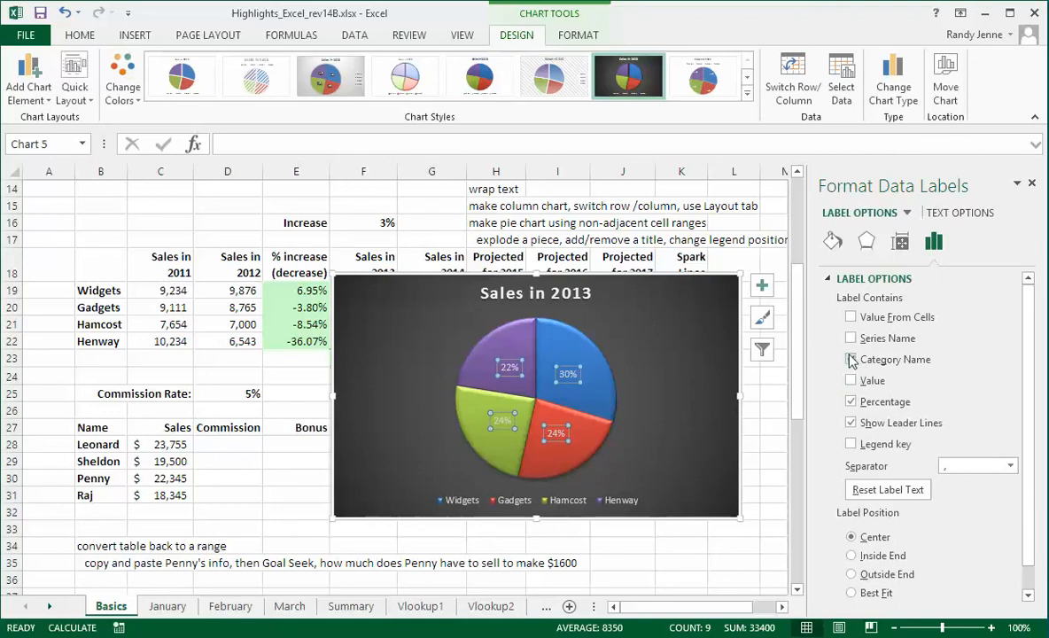
click(852, 360)
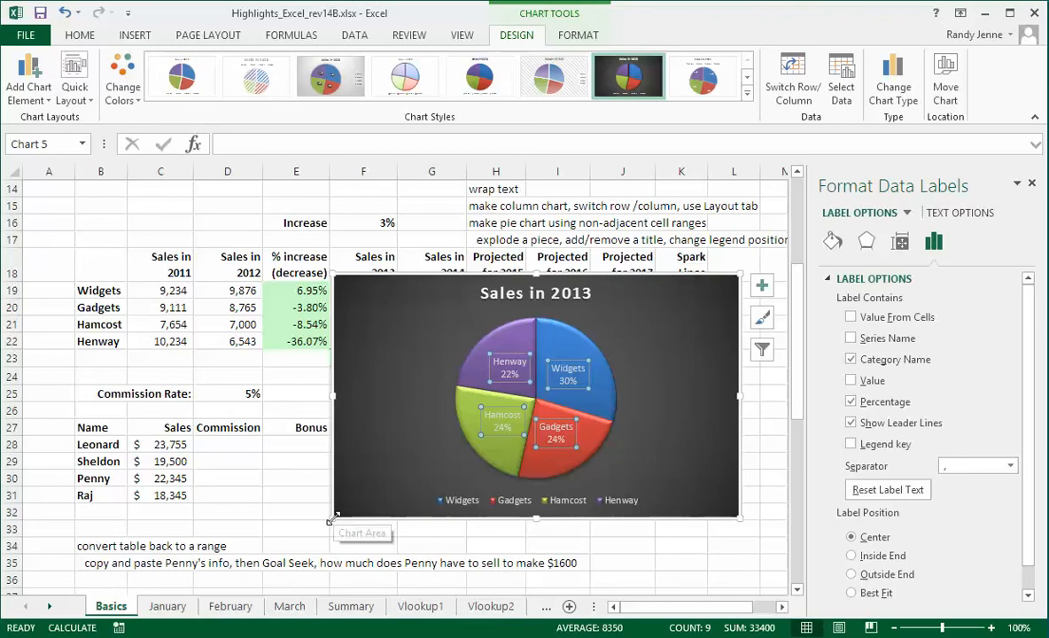
- Enlarge the pie chart down to about row 42 and leftward to column E, and set its data labels to font size 20
drag(332, 520, 257, 625)
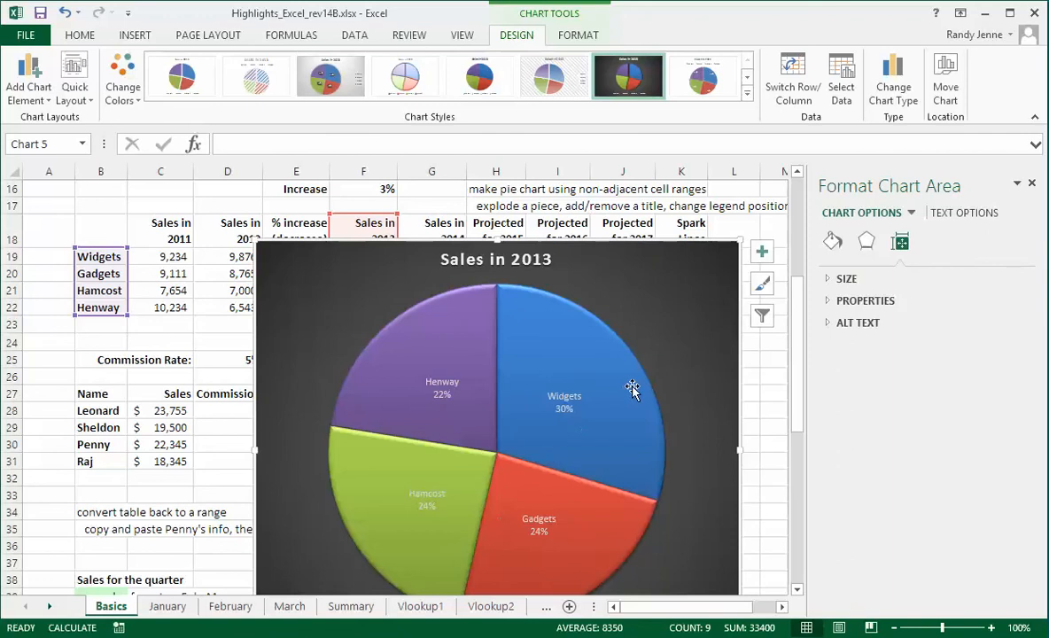
scroll(758, 315, down, 1)
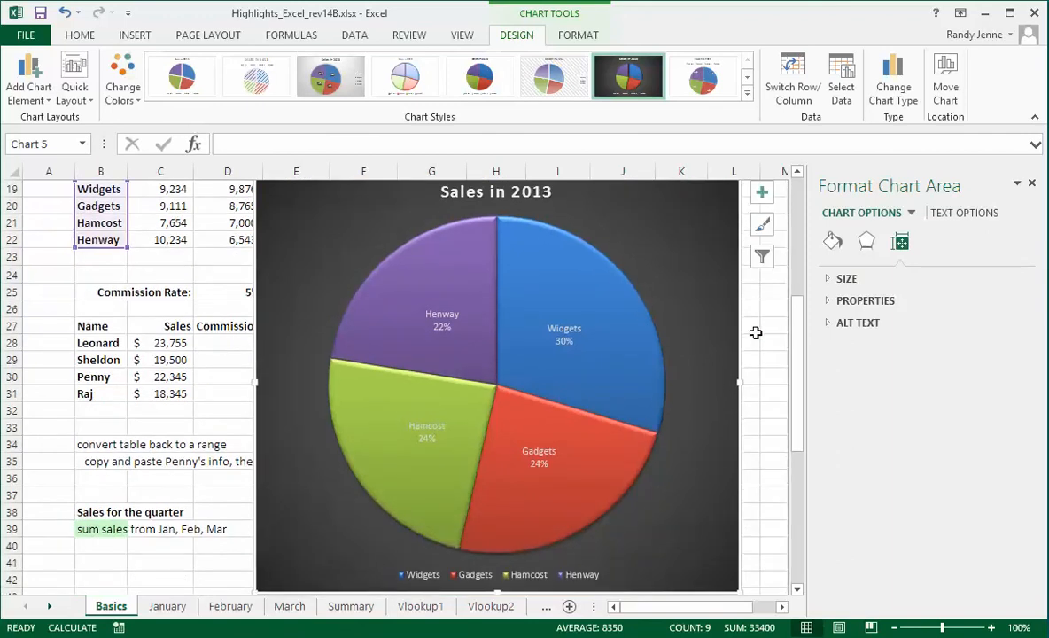
click(442, 319)
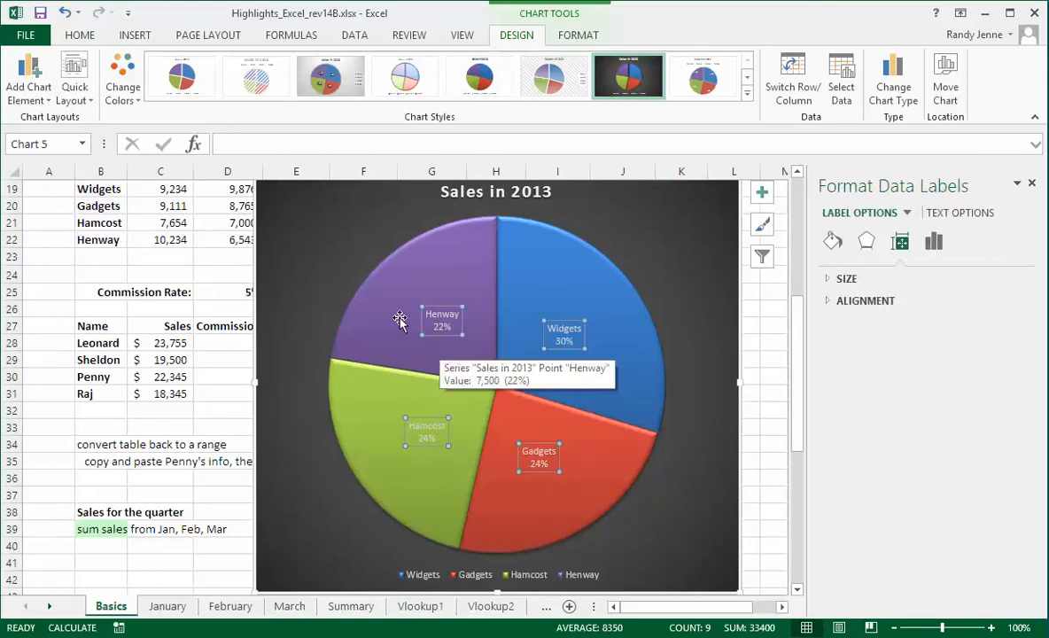
click(79, 36)
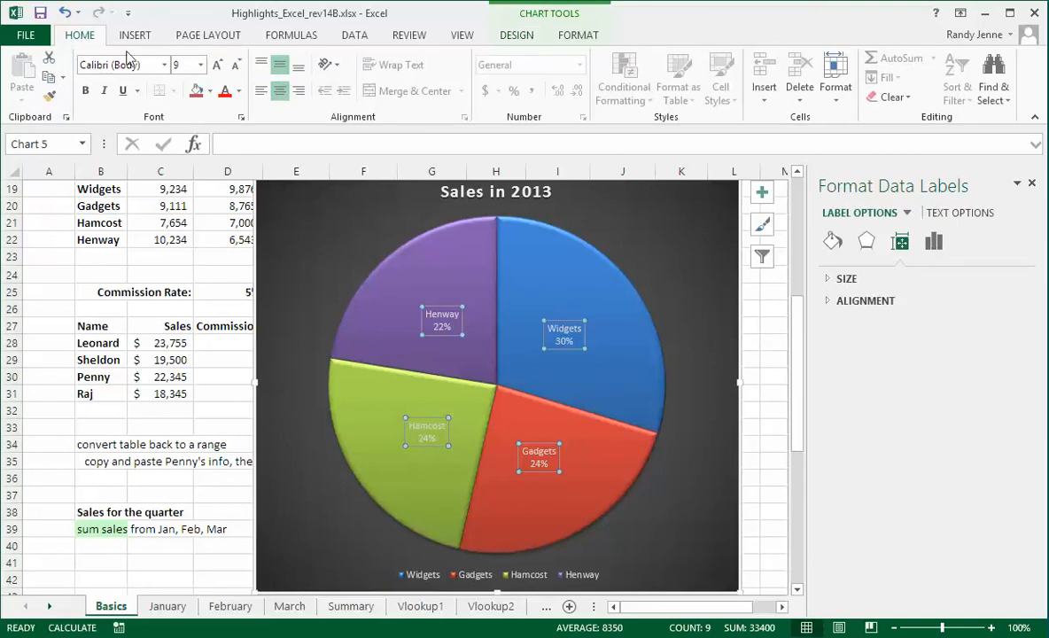
click(202, 66)
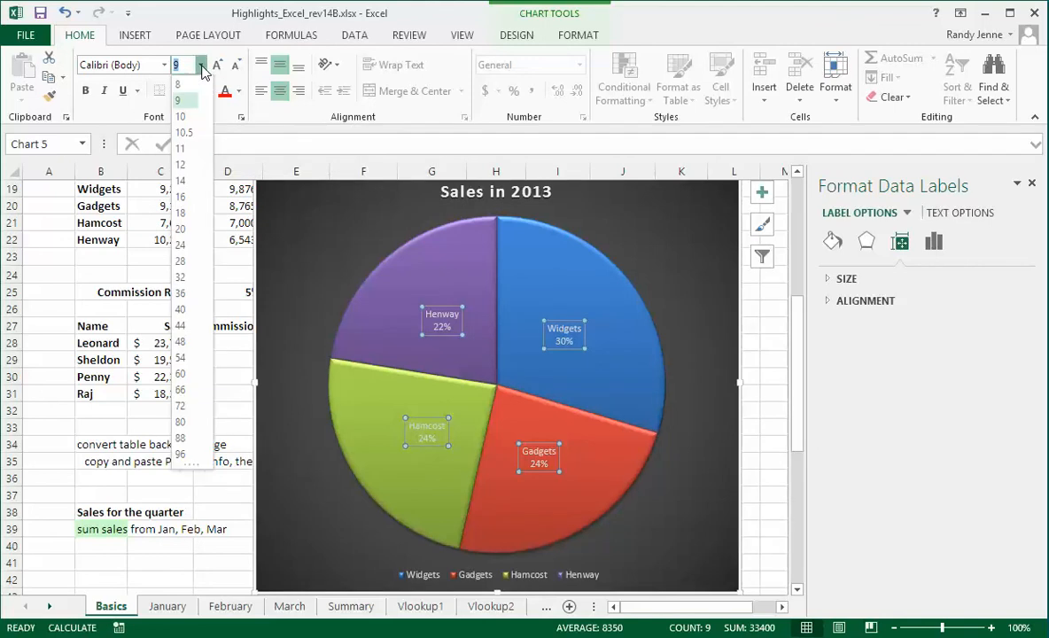
click(181, 229)
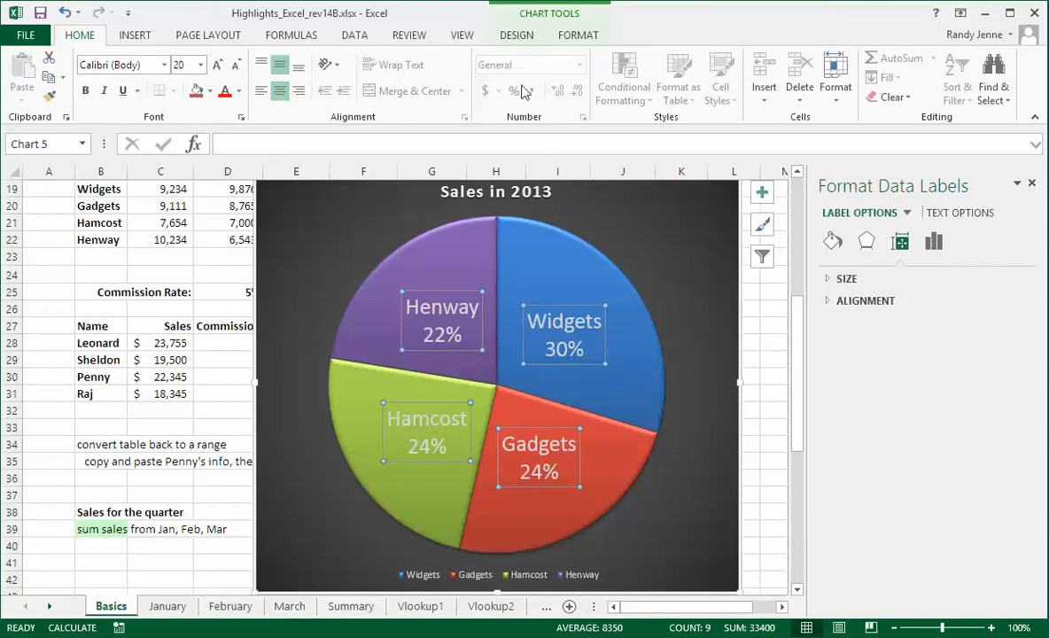
- Remove the legend from the Sales in 2013 pie chart
click(515, 35)
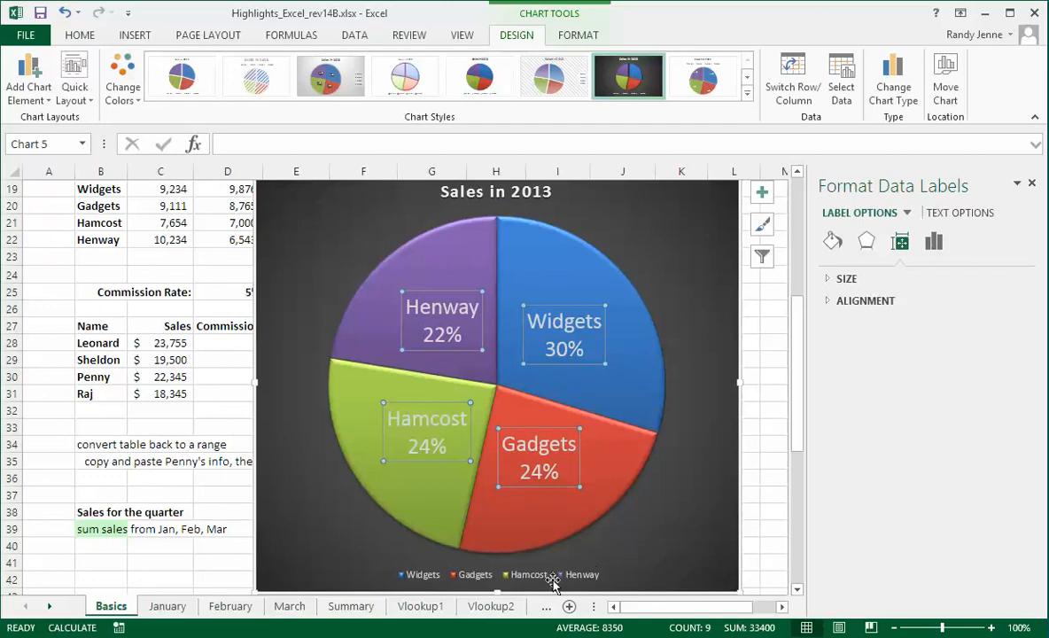
click(50, 103)
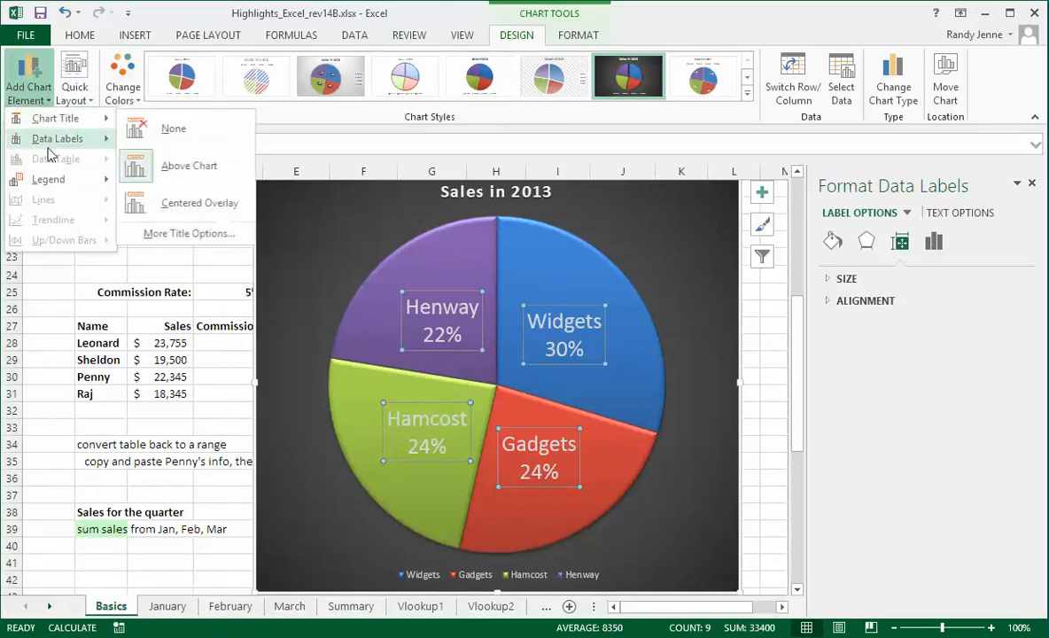
mouse_move(51, 179)
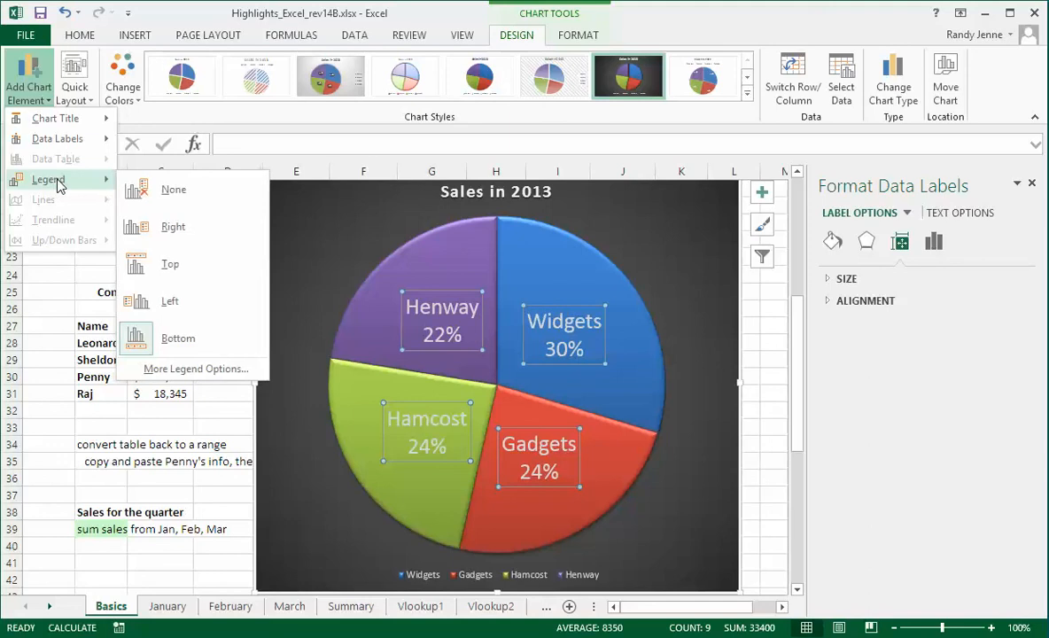
click(184, 195)
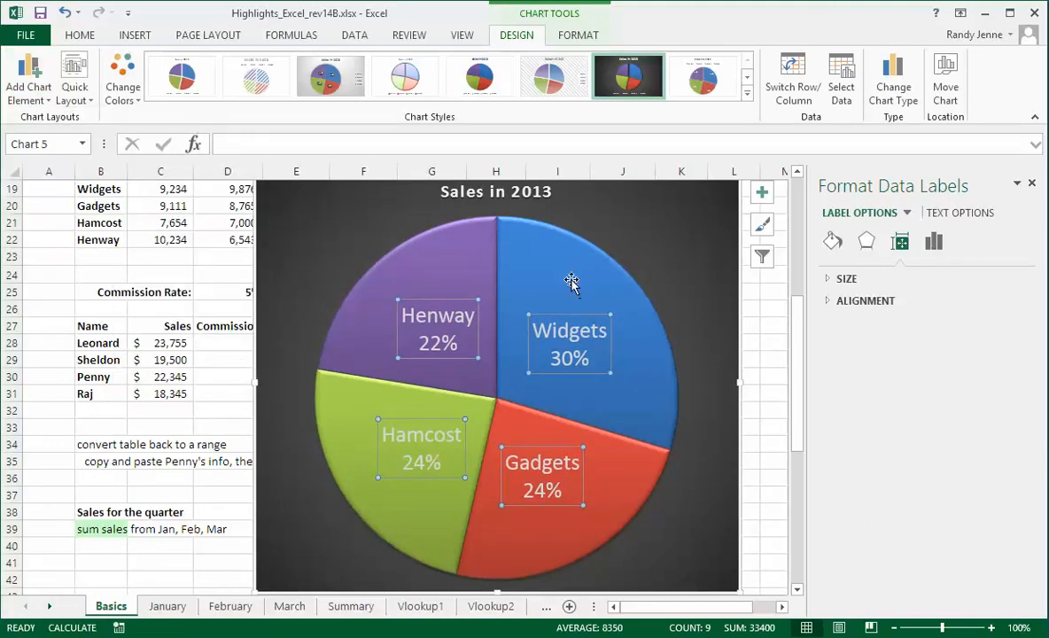
- Explode only the Widgets slice of the pie with a point explosion of 15%
mouse_move(562, 276)
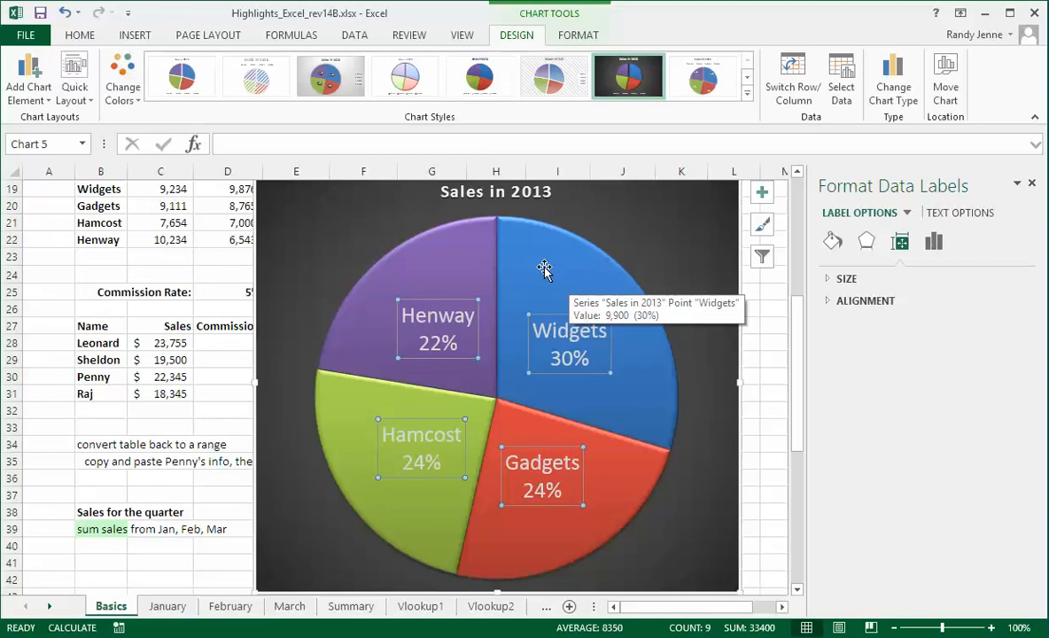
click(544, 271)
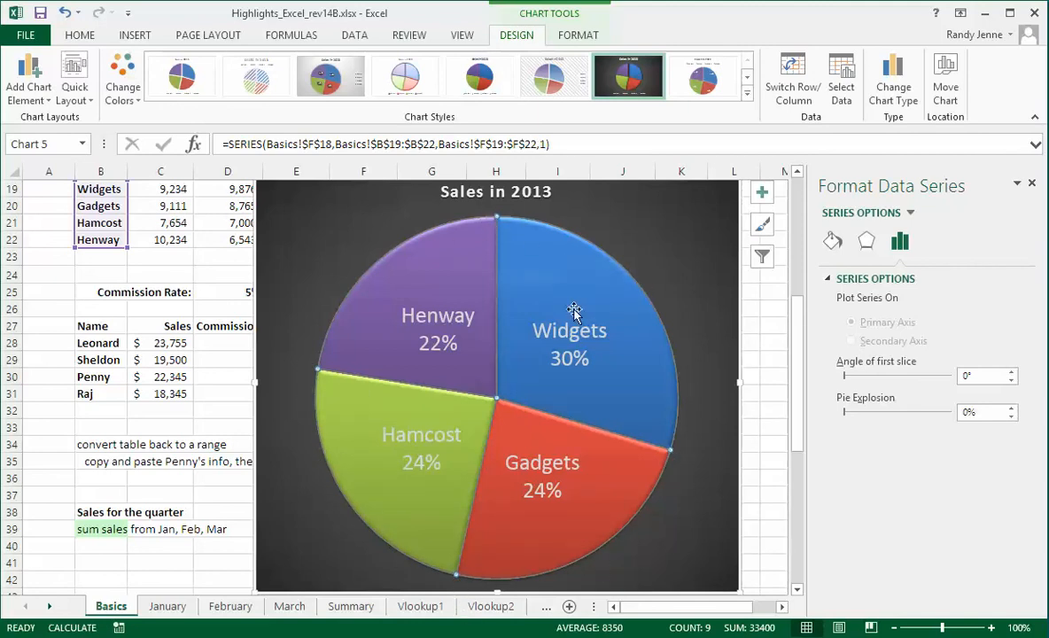
mouse_move(574, 306)
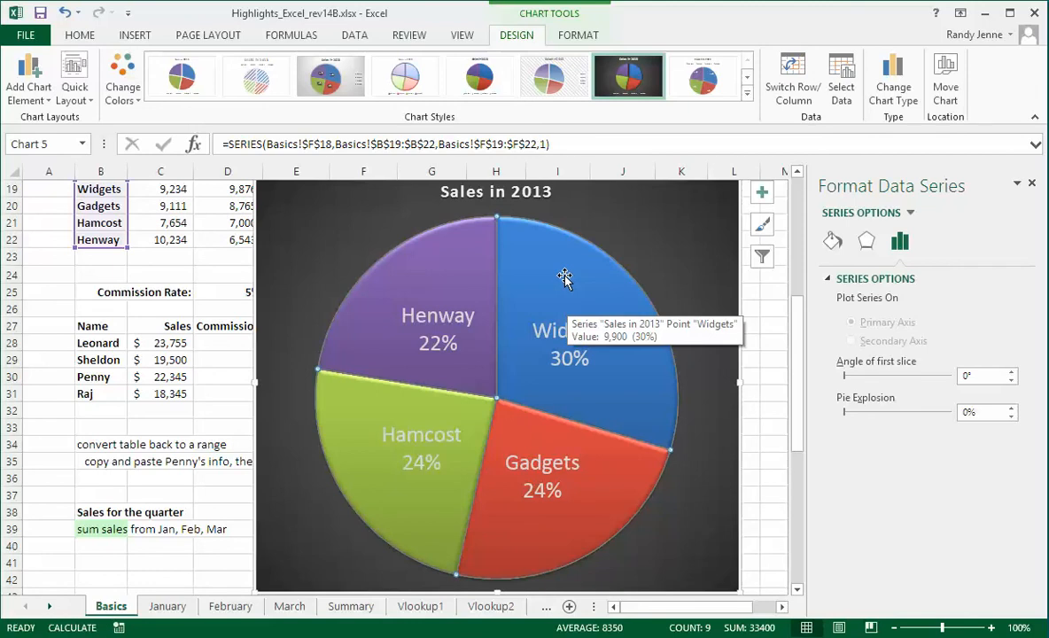
click(566, 279)
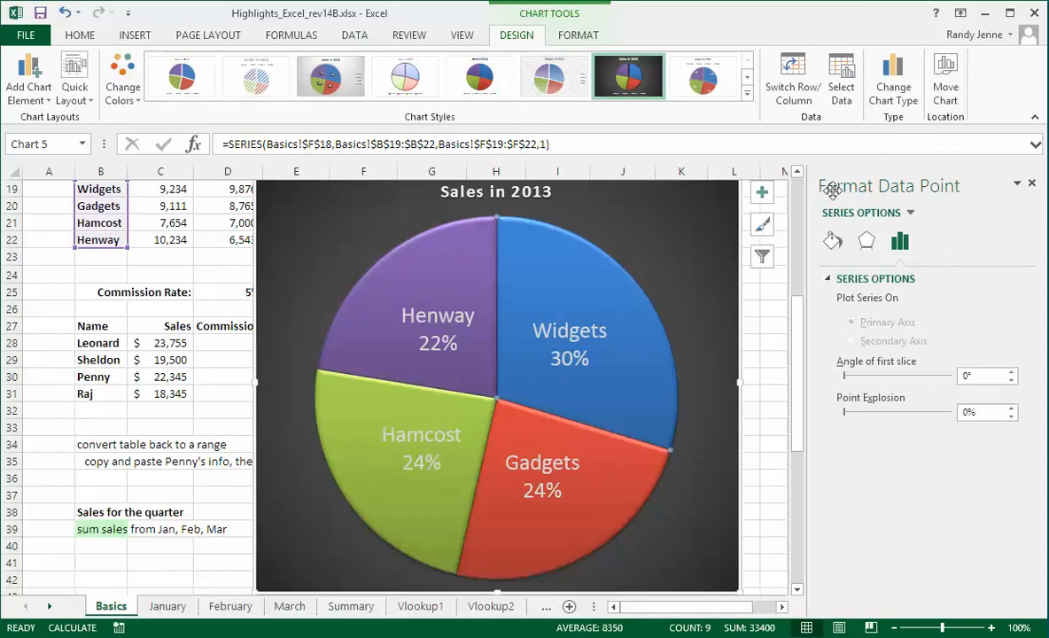
click(1013, 412)
click(1013, 413)
click(1013, 412)
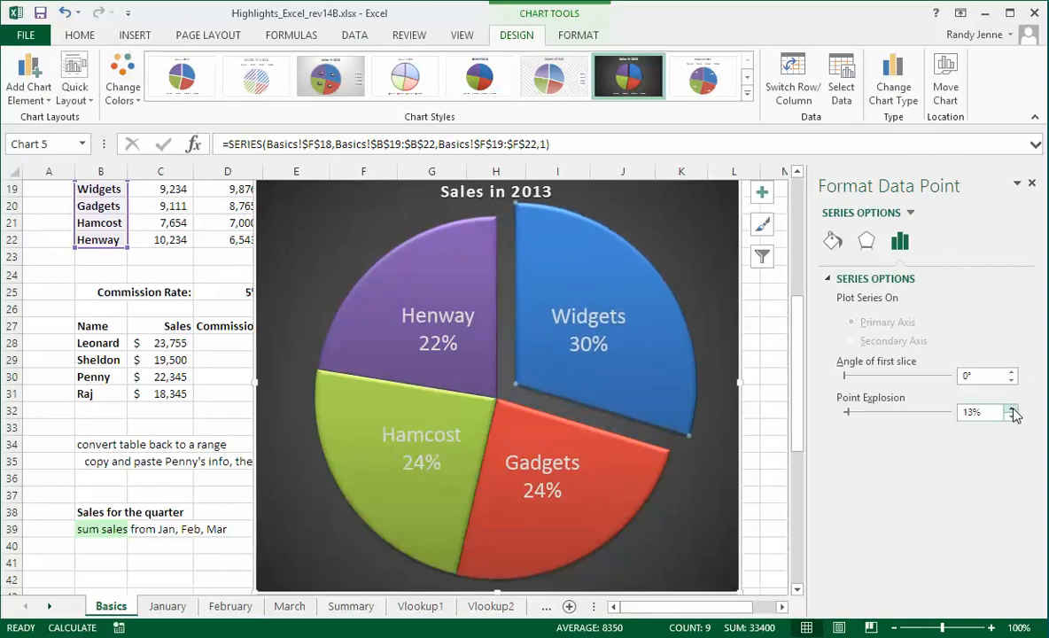
click(1013, 412)
click(1012, 409)
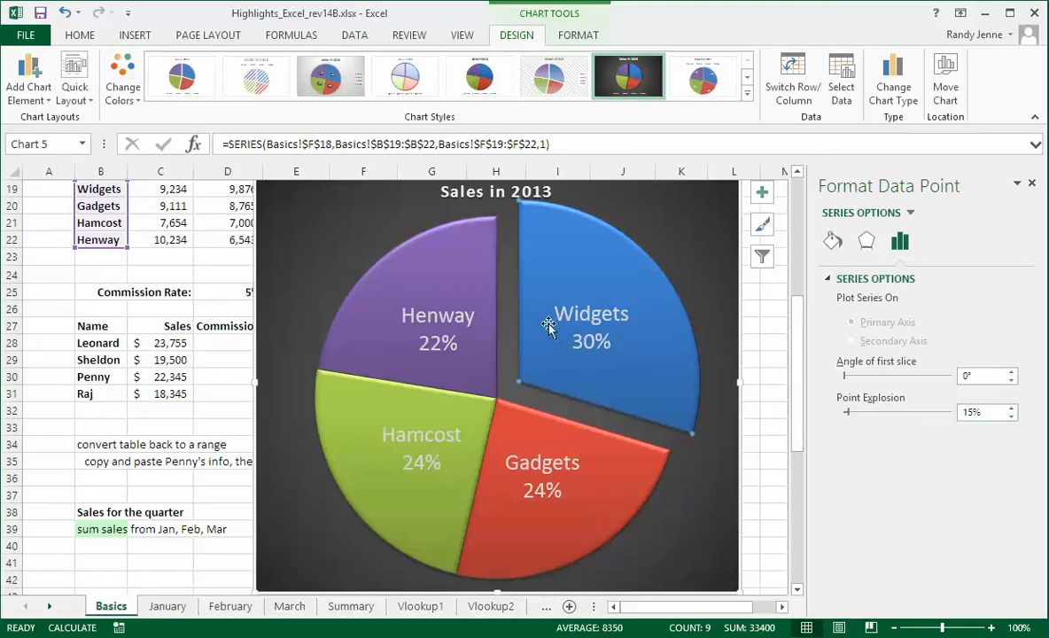